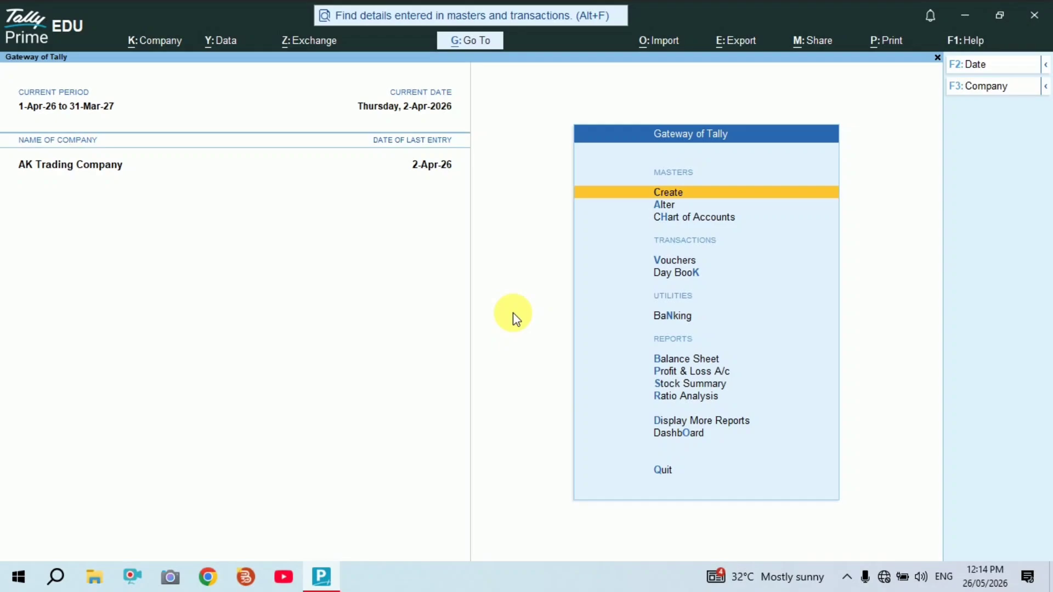
Open the GST Reports list from the statutory reports under Display More Reports
{"action": "key", "text": "d"}
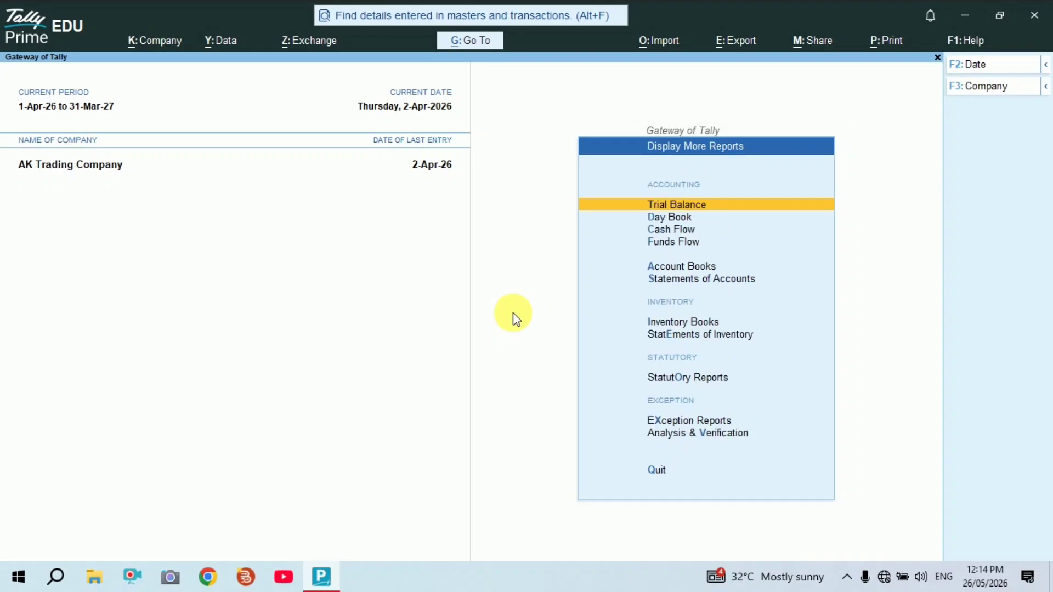
{"action": "key", "text": "Down"}
{"action": "key", "text": "Down"}
{"action": "key", "text": "Down"}
{"action": "key", "text": "Down"}
{"action": "key", "text": "Down"}
{"action": "key", "text": "Down"}
{"action": "key", "text": "Down"}
{"action": "key", "text": "Down"}
{"action": "key", "text": "Down"}
{"action": "key", "text": "Down"}
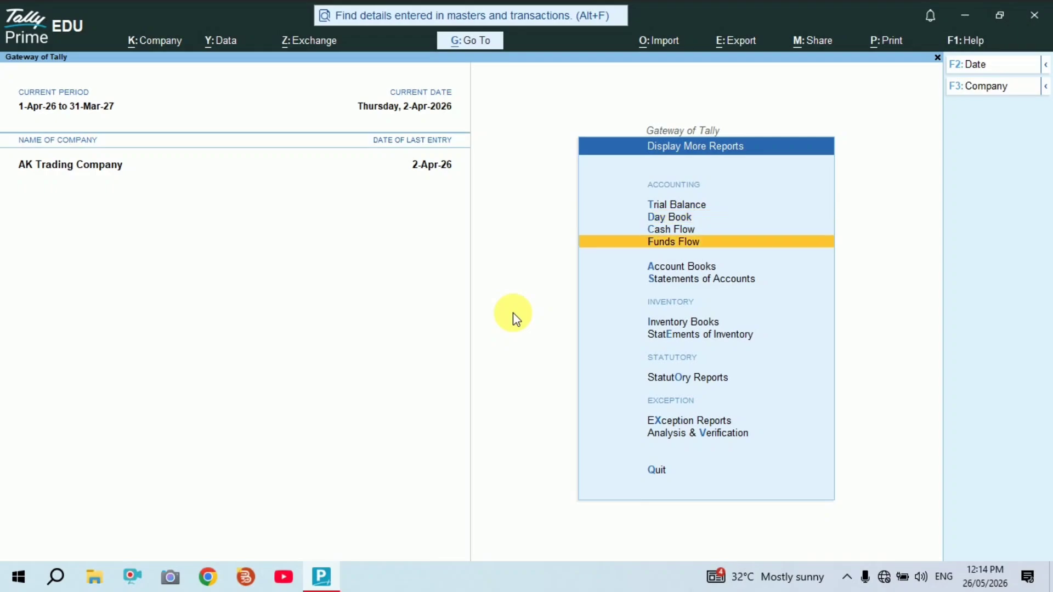
{"action": "key", "text": "Up"}
{"action": "key", "text": "Up"}
{"action": "key", "text": "Up"}
{"action": "key", "text": "Down"}
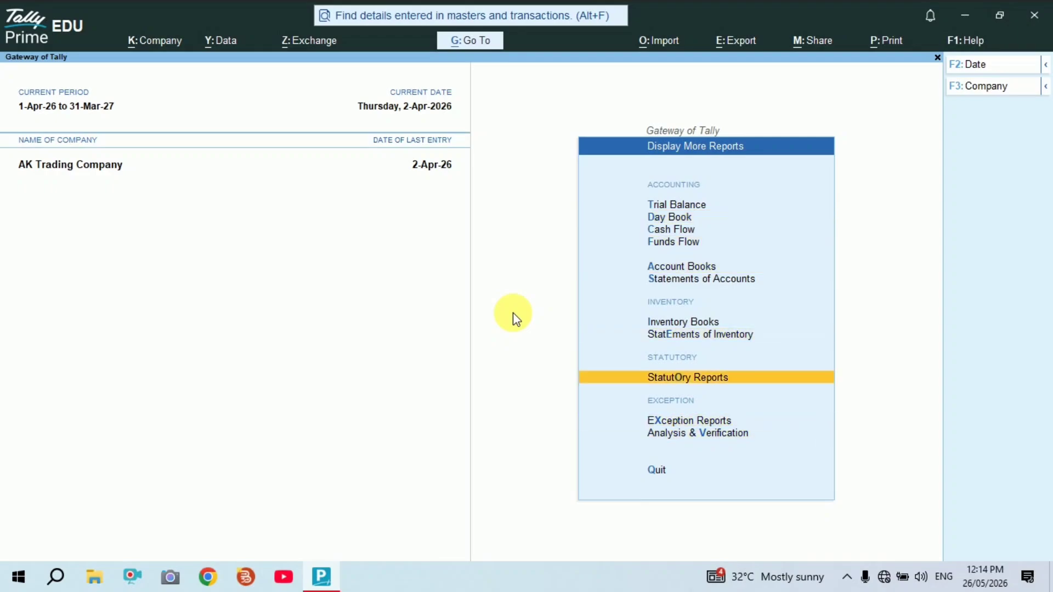
{"action": "key", "text": "Return"}
{"action": "key", "text": "Return"}
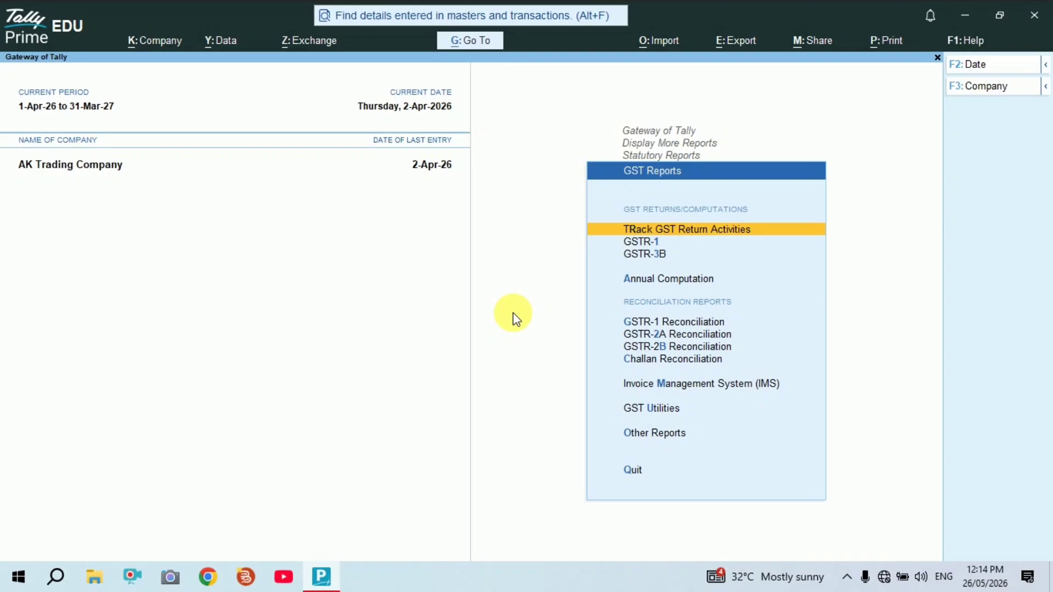
Open the GSTR-1 return for AK Trading Company from the GST returns list
{"action": "key", "text": "Down"}
{"action": "key", "text": "Down"}
{"action": "key", "text": "Up"}
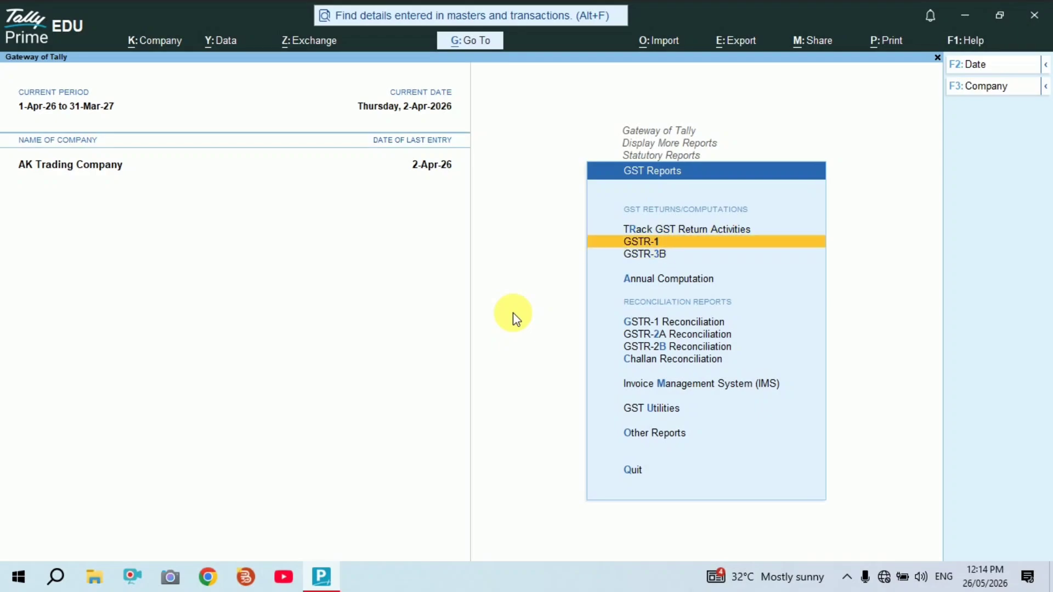
{"action": "key", "text": "Down"}
{"action": "key", "text": "Up"}
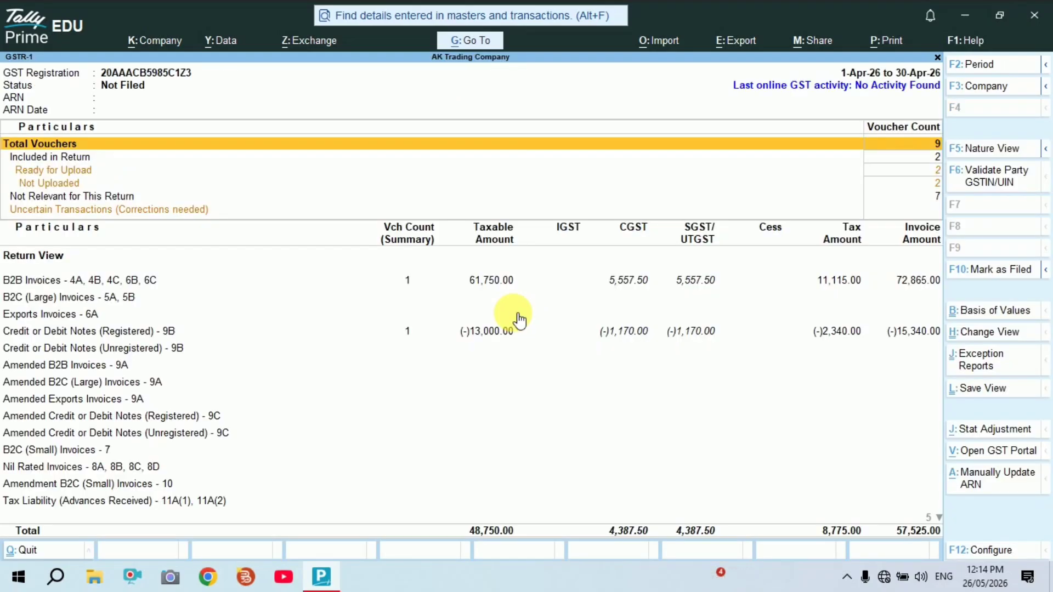
Examine the B2B Invoices, B2C (Large) Invoices and registered Credit or Debit Notes lines in the GSTR-1 return view
{"action": "key", "text": "Down"}
{"action": "key", "text": "Down"}
{"action": "key", "text": "Down"}
{"action": "key", "text": "Down"}
{"action": "key", "text": "Down"}
{"action": "key", "text": "Down"}
{"action": "key", "text": "Up"}
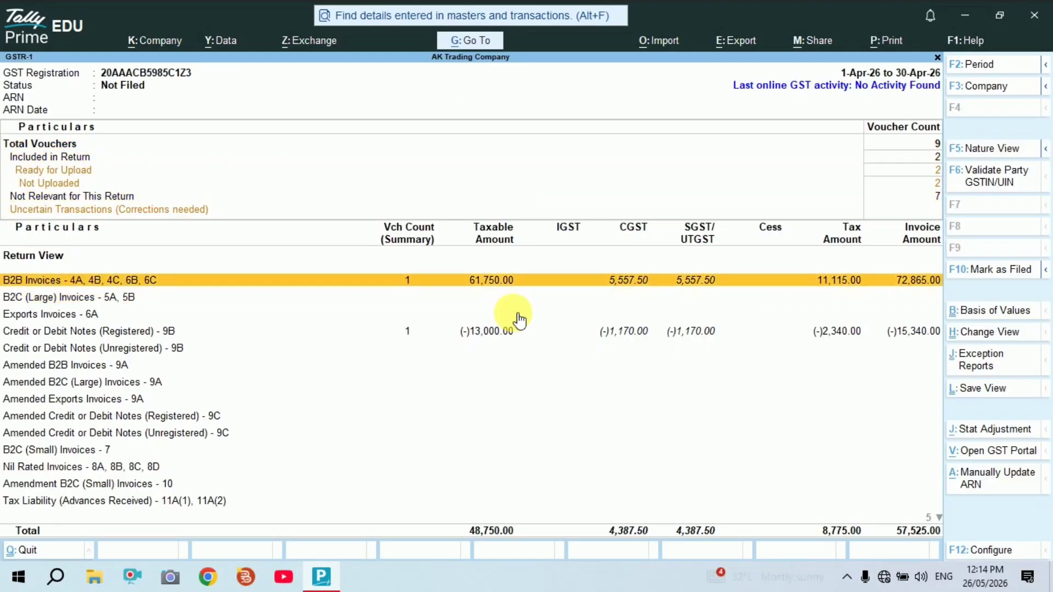
{"action": "key", "text": "Down"}
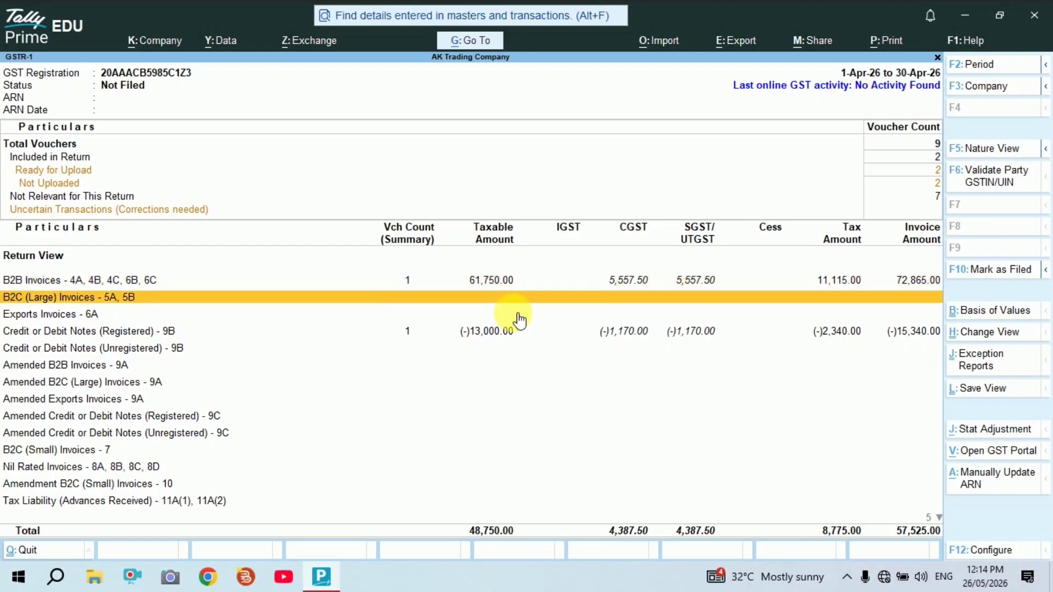
{"action": "key", "text": "Up"}
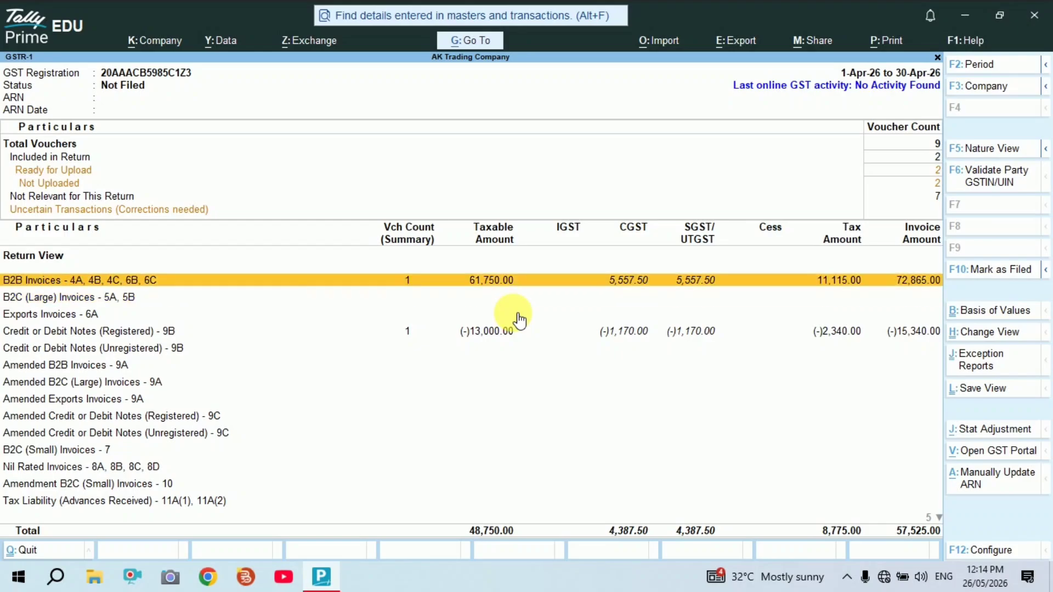
{"action": "key", "text": "Down"}
{"action": "key", "text": "Down"}
{"action": "key", "text": "Down"}
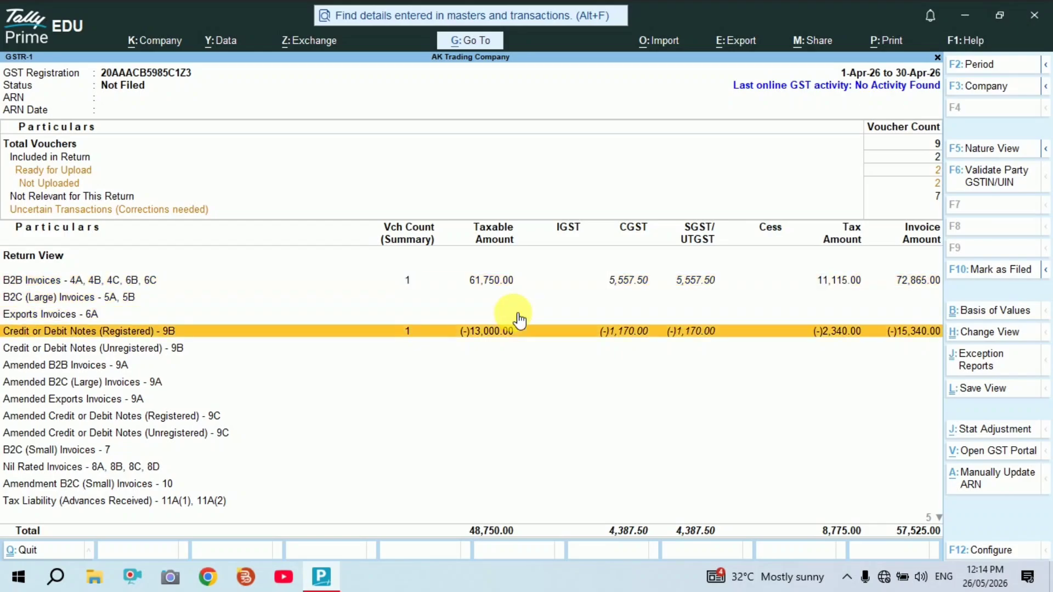
{"action": "key", "text": "Up"}
{"action": "key", "text": "Up"}
{"action": "key", "text": "Up"}
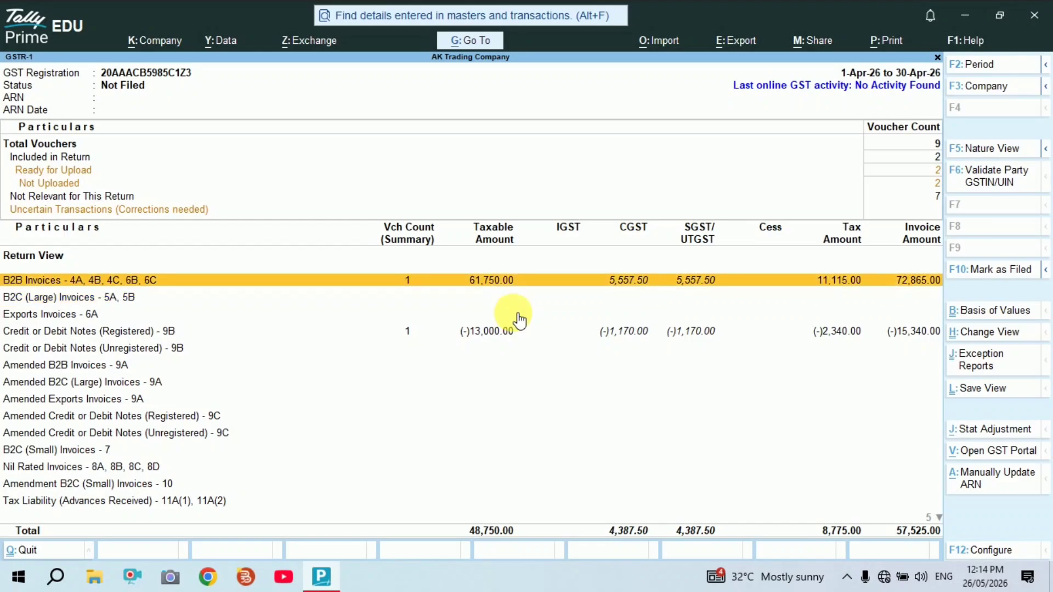
View the party-wise details of Credit or Debit Notes (Registered) - 9B, and return to the GSTR-1 summary
{"action": "key", "text": "Down"}
{"action": "key", "text": "Down"}
{"action": "key", "text": "Down"}
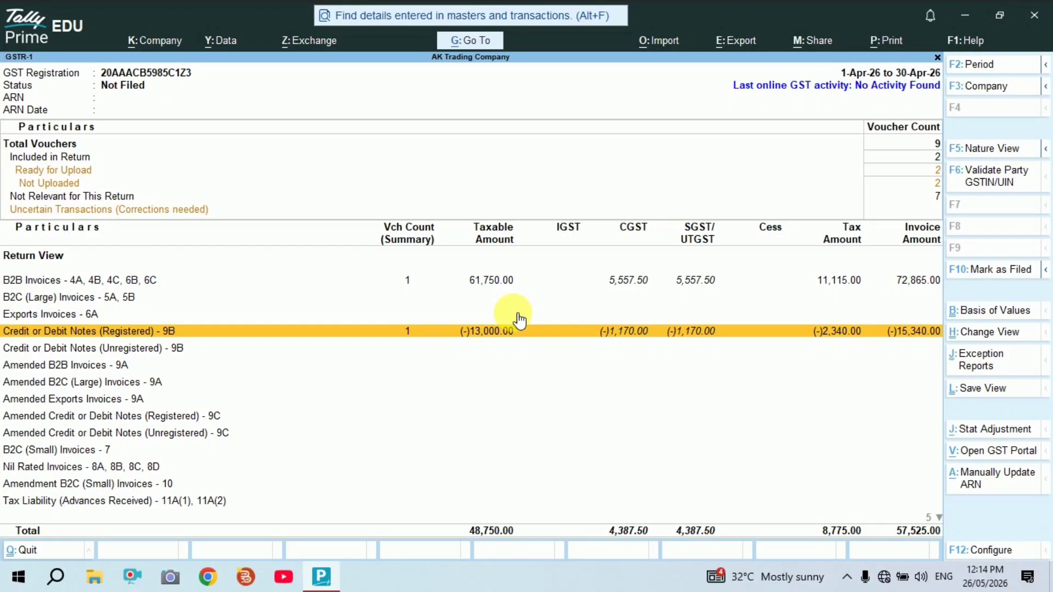
{"action": "key", "text": "Return"}
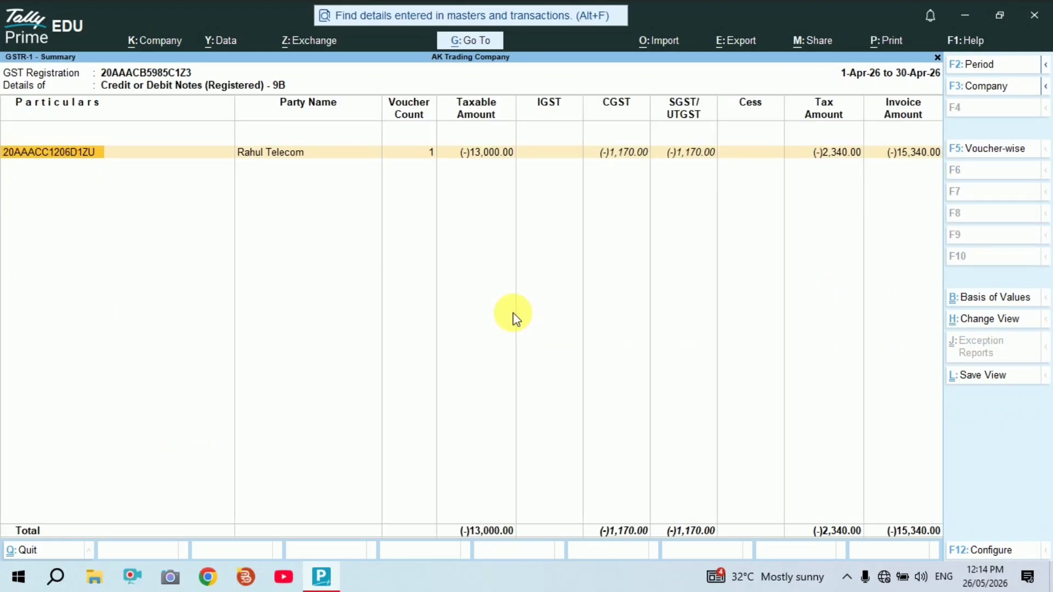
{"action": "key", "text": "Escape"}
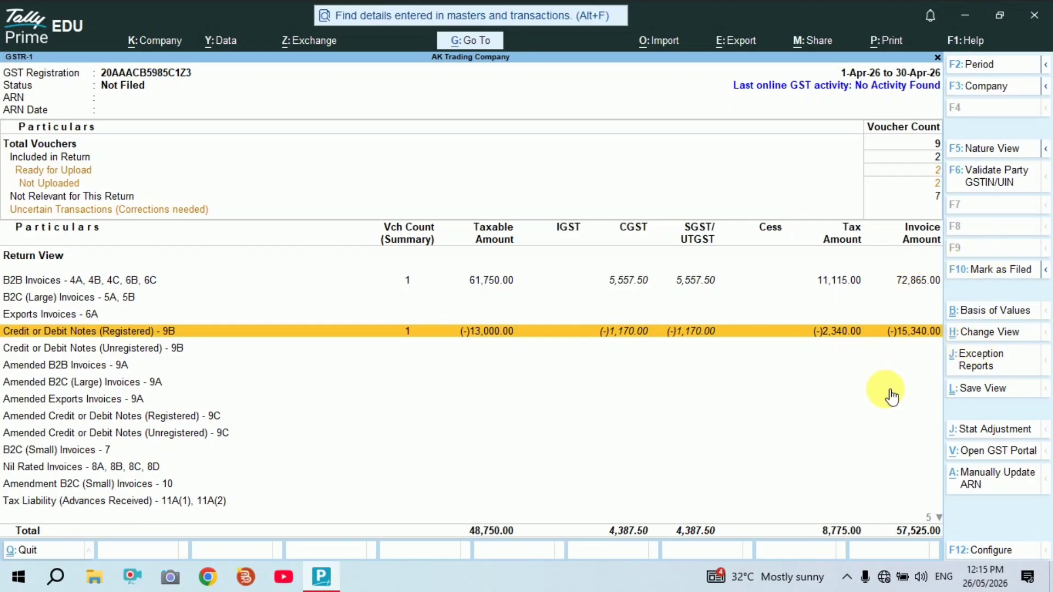
Close the GSTR-1 return and open the GSTR-3B return
{"action": "key", "text": "Escape"}
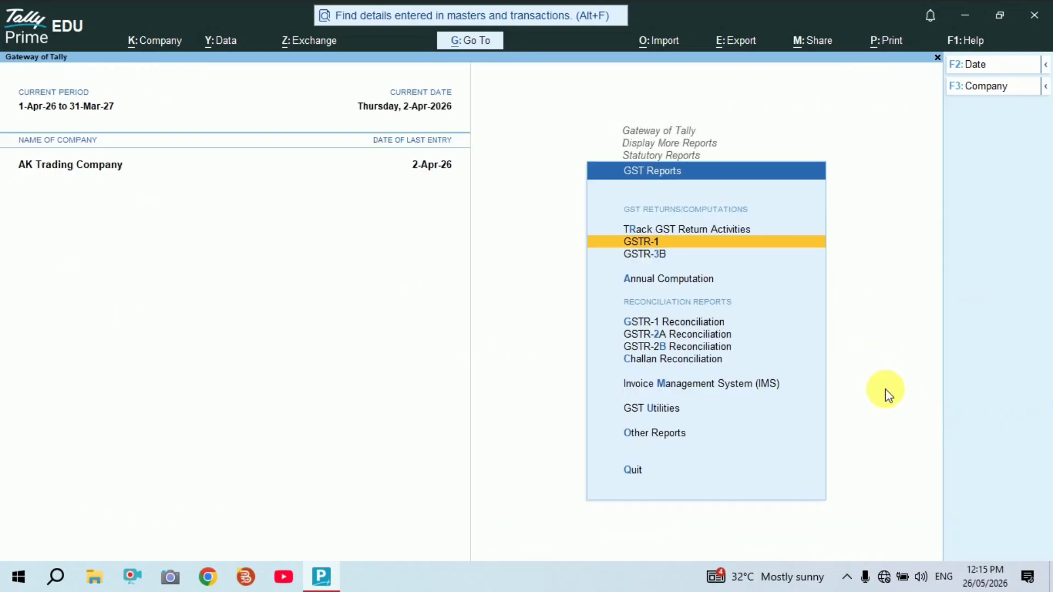
{"action": "left_click", "coordinate": [751, 296]}
{"action": "key", "text": "Escape"}
{"action": "key", "text": "Down"}
{"action": "left_click", "coordinate": [751, 296]}
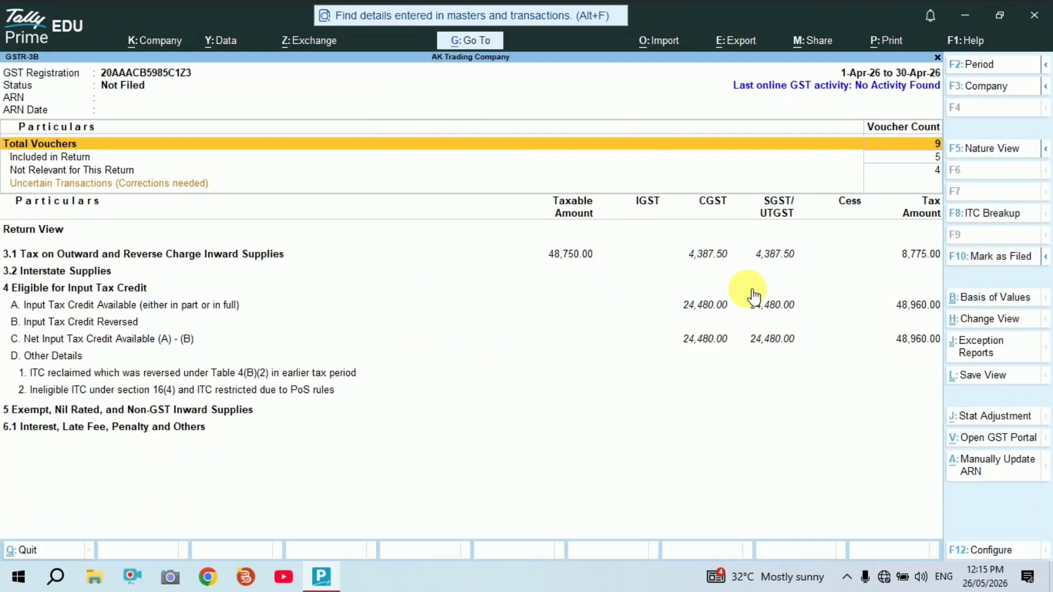
View the breakdown of 3.1 Tax on Outward and Reverse Charge Inward Supplies, and return to the GSTR-3B summary
{"action": "key", "text": "Down"}
{"action": "key", "text": "Down"}
{"action": "key", "text": "Down"}
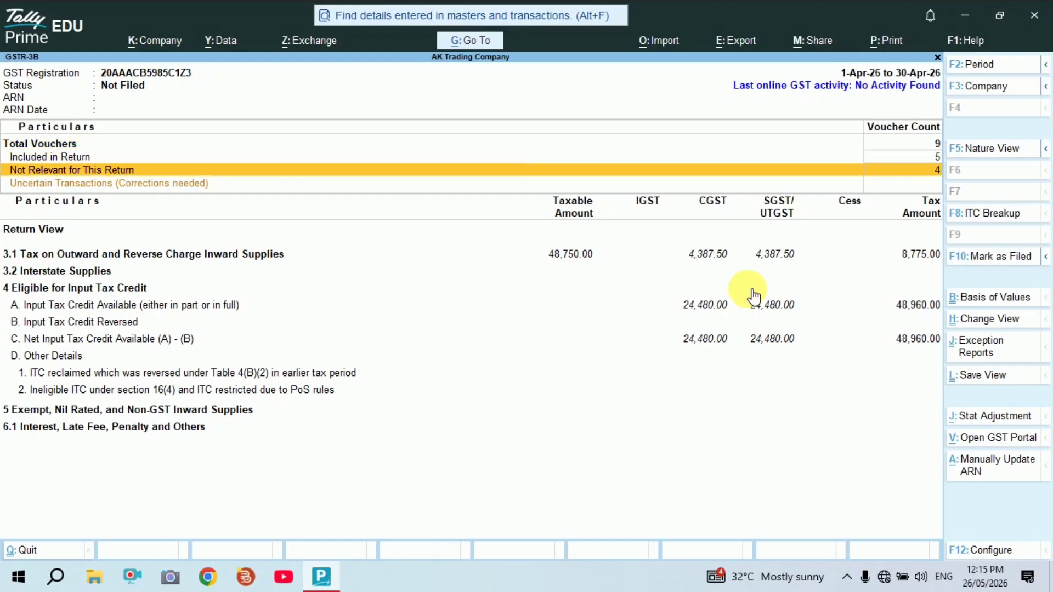
{"action": "key", "text": "Down"}
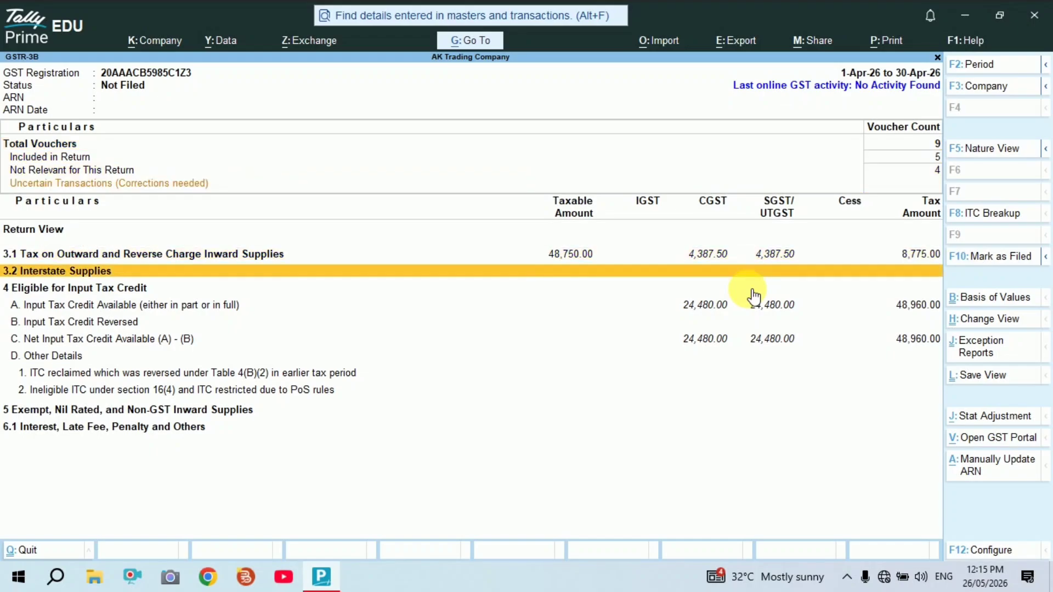
{"action": "key", "text": "Up"}
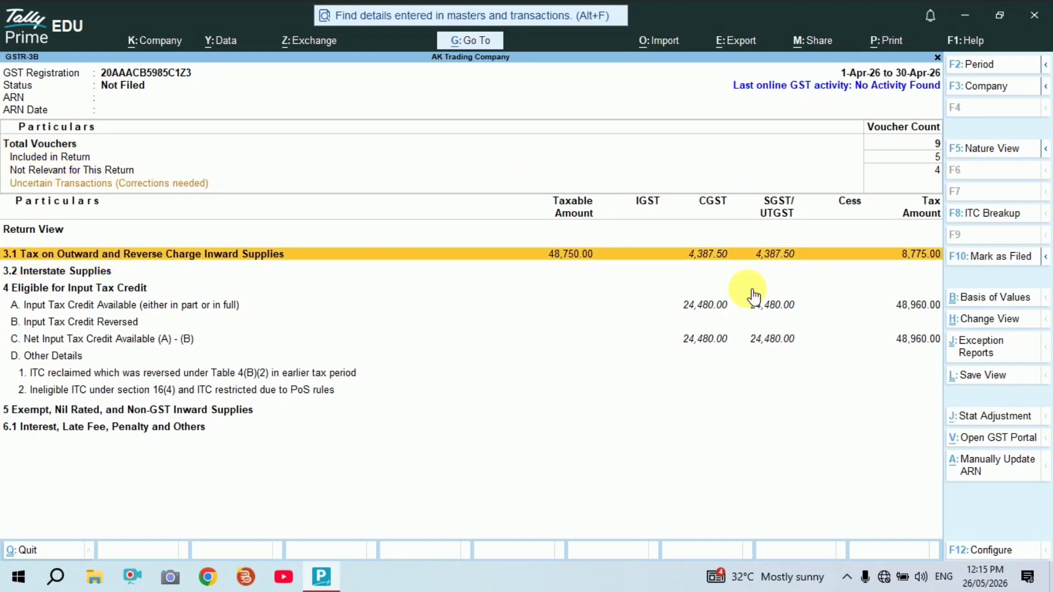
{"action": "key", "text": "Return"}
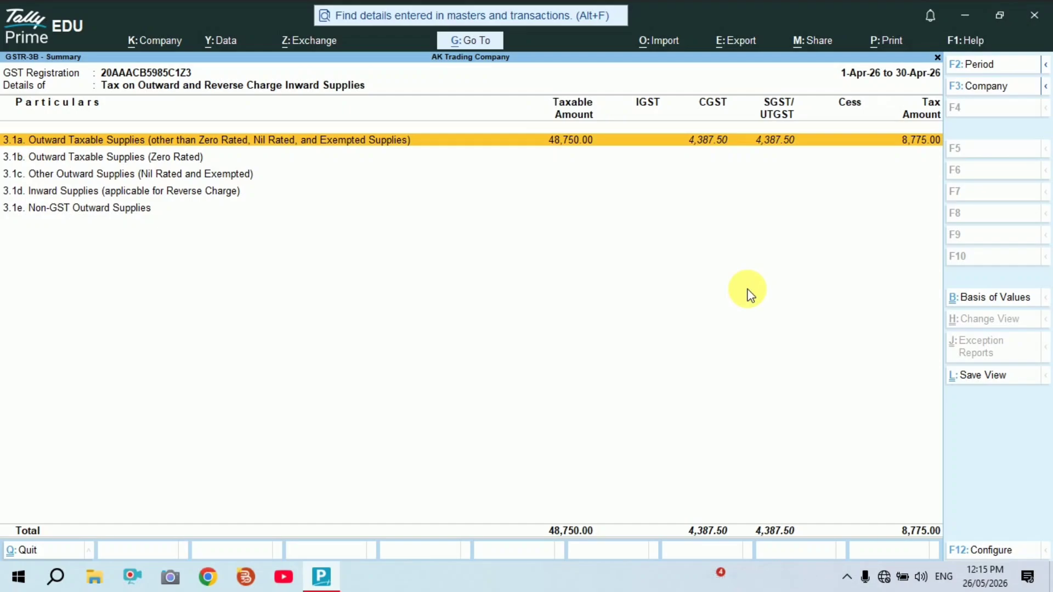
{"action": "key", "text": "Escape"}
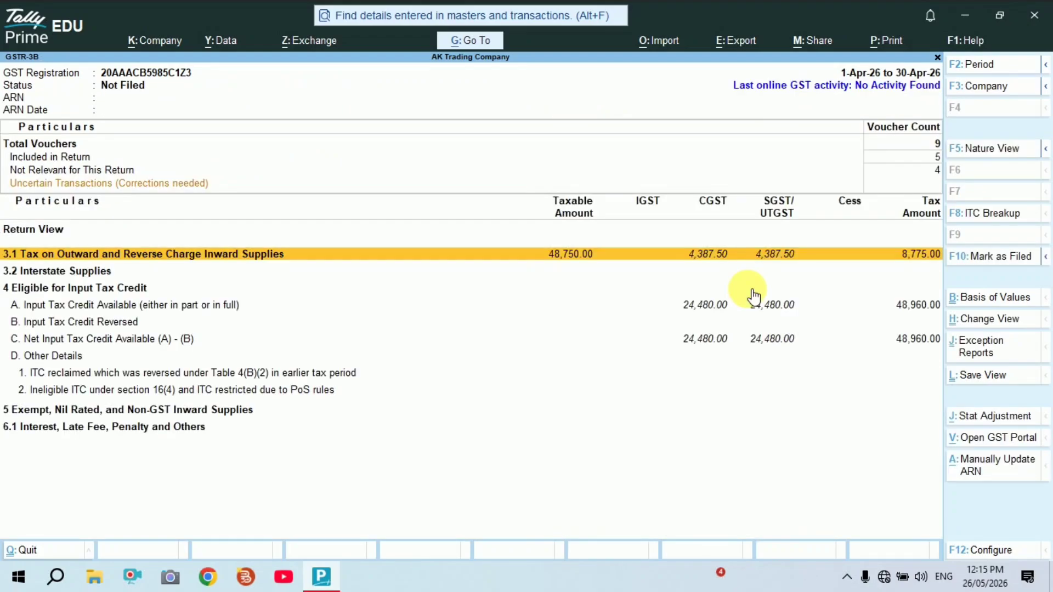
View the Input Tax Credit Available breakdown down to All other Input Tax Credit, and return to the GSTR-3B summary
{"action": "key", "text": "Down"}
{"action": "key", "text": "Up"}
{"action": "key", "text": "Down"}
{"action": "key", "text": "Down"}
{"action": "key", "text": "Down"}
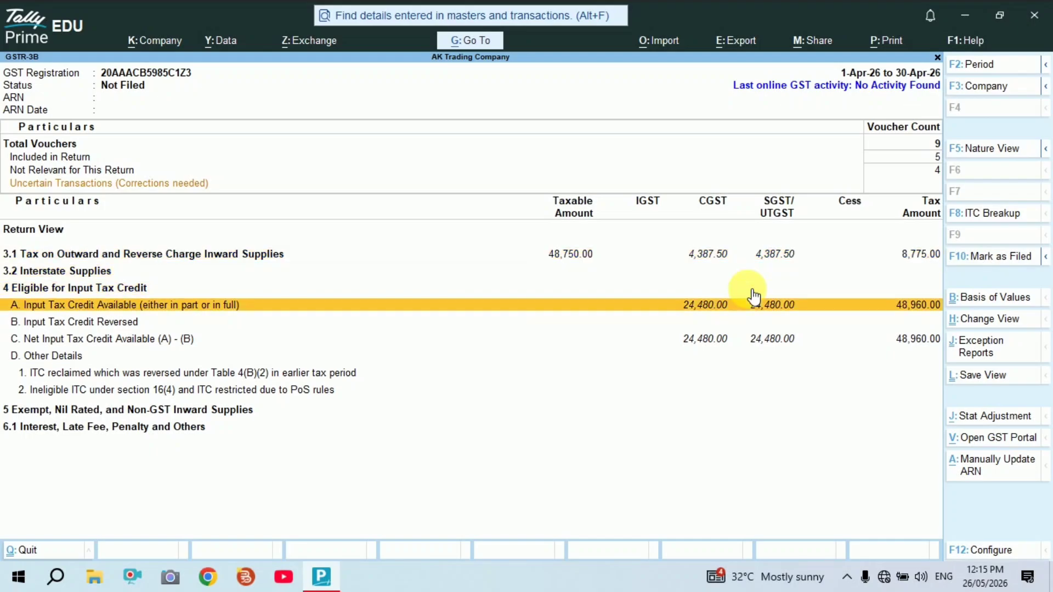
{"action": "key", "text": "Return"}
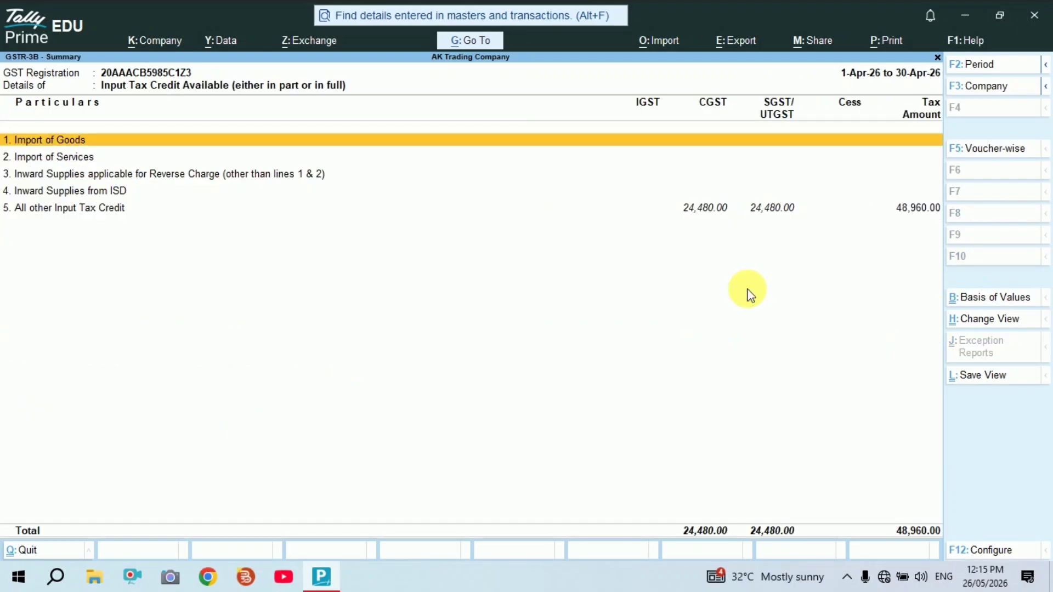
{"action": "key", "text": "Down"}
{"action": "key", "text": "Down"}
{"action": "key", "text": "Down"}
{"action": "key", "text": "Down"}
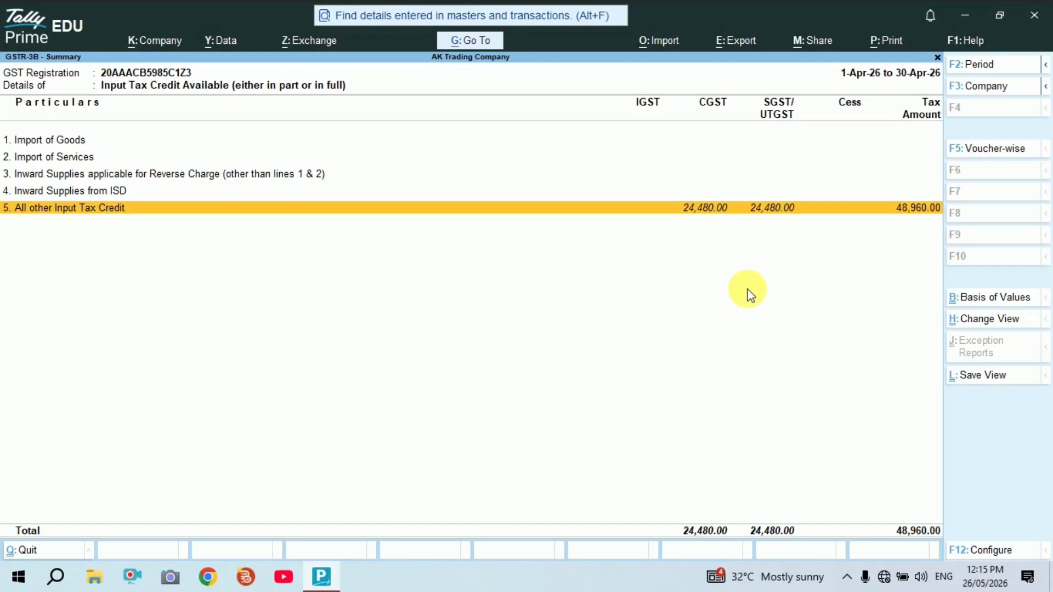
{"action": "key", "text": "Escape"}
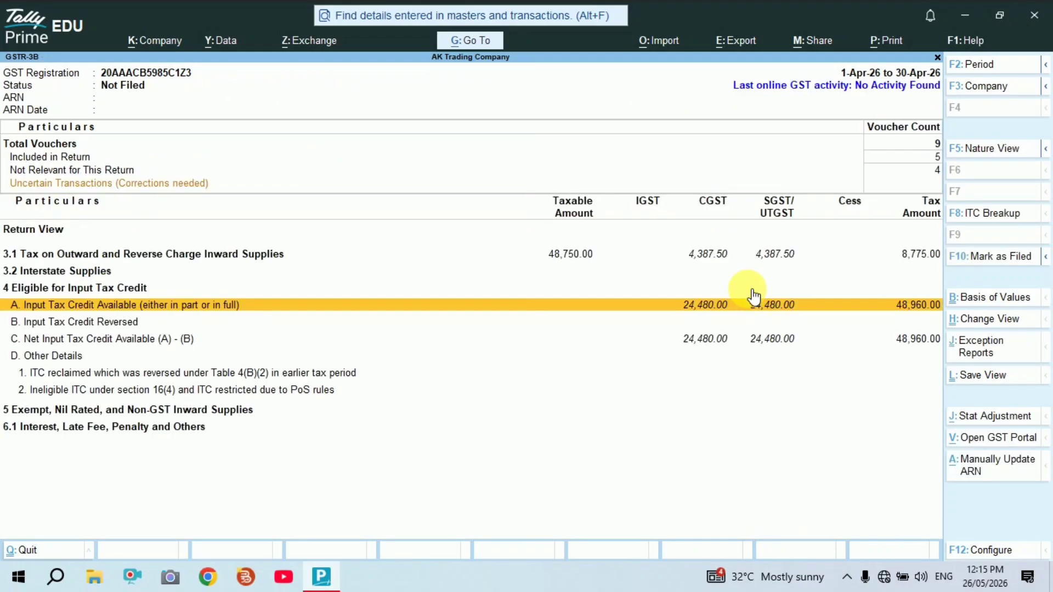
Compare the outward supplies tax in line 3.1 with the Input Tax Credit Available in line 4A
{"action": "key", "text": "Up"}
{"action": "key", "text": "Up"}
{"action": "key", "text": "Up"}
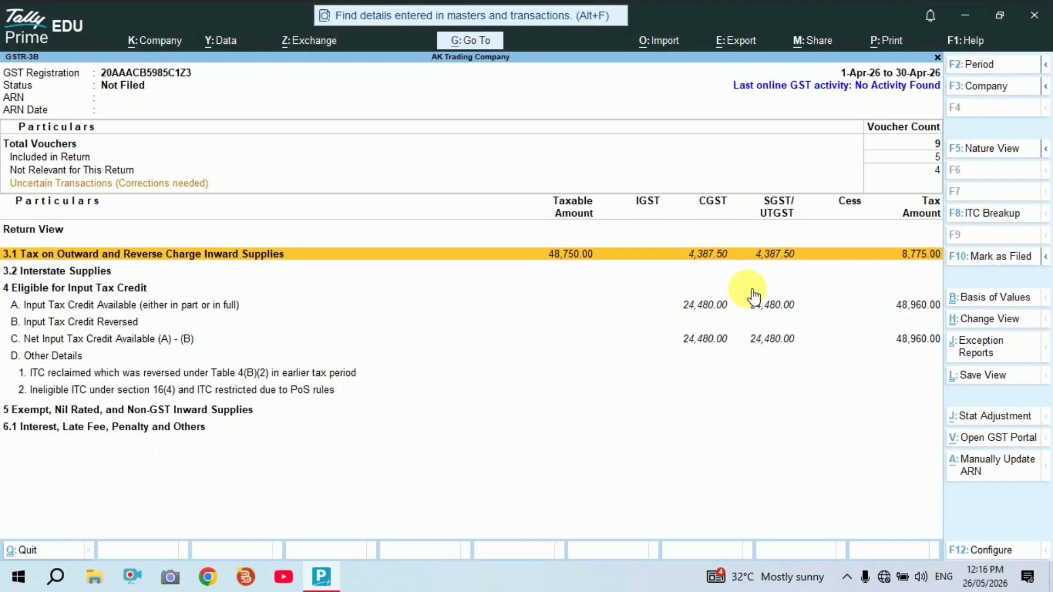
{"action": "key", "text": "Down"}
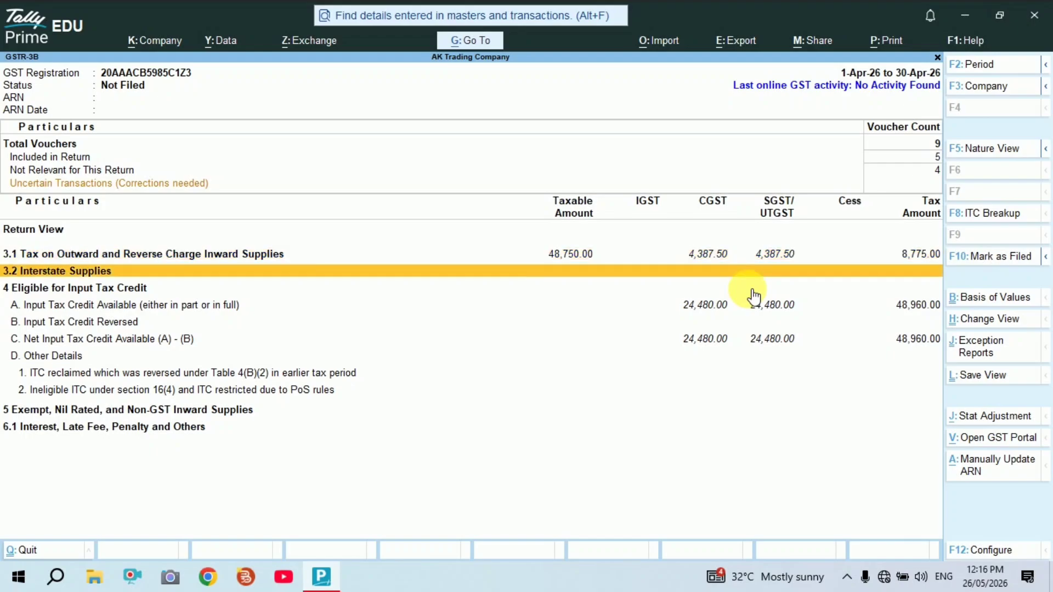
{"action": "key", "text": "Up"}
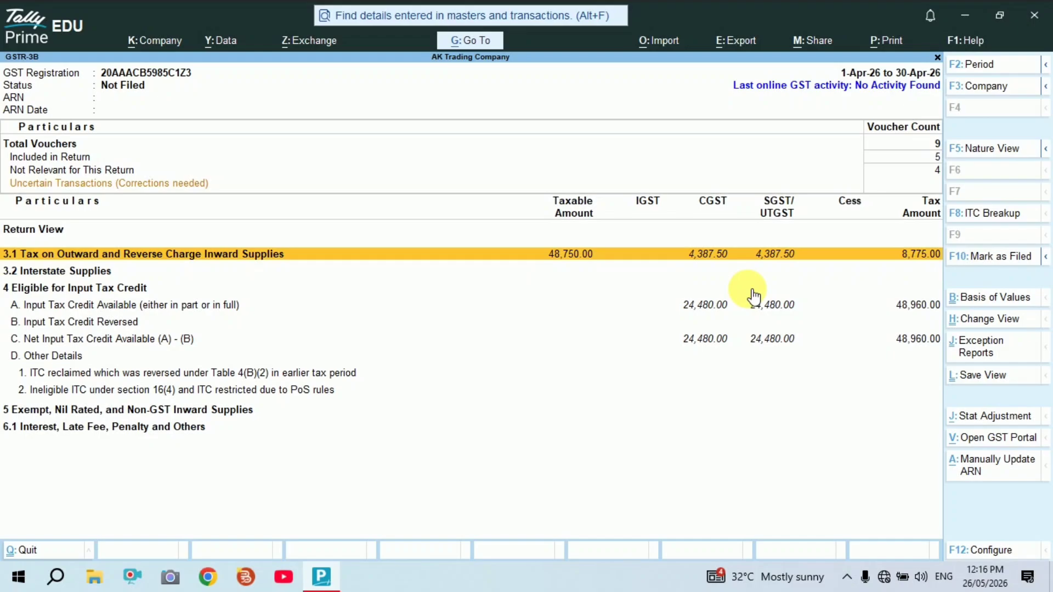
{"action": "key", "text": "Down"}
{"action": "key", "text": "Down"}
{"action": "key", "text": "Down"}
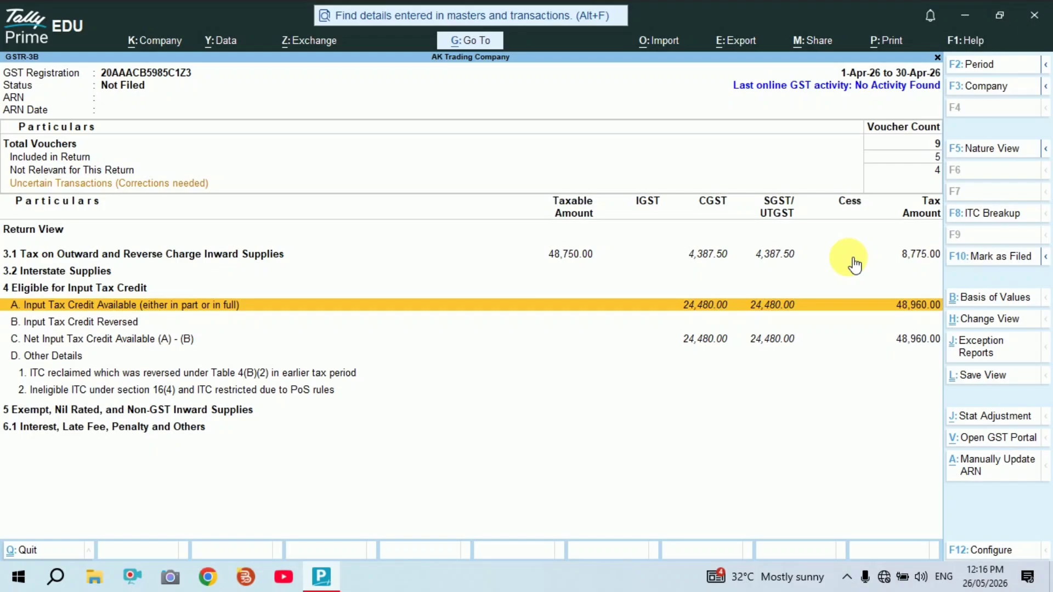
Review the remaining input tax credit lines of section 4 through ineligible ITC, then go back to line 3.1
{"action": "key", "text": "Down"}
{"action": "key", "text": "Down"}
{"action": "key", "text": "Down"}
{"action": "key", "text": "Down"}
{"action": "key", "text": "Down"}
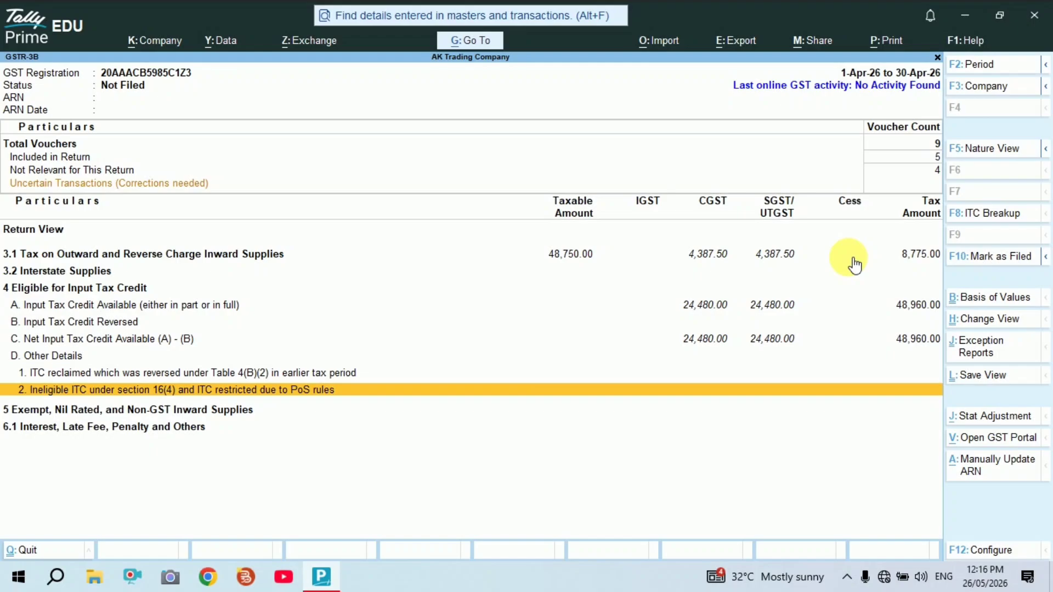
{"action": "key", "text": "Up"}
{"action": "key", "text": "Up"}
{"action": "key", "text": "Up"}
{"action": "key", "text": "Up"}
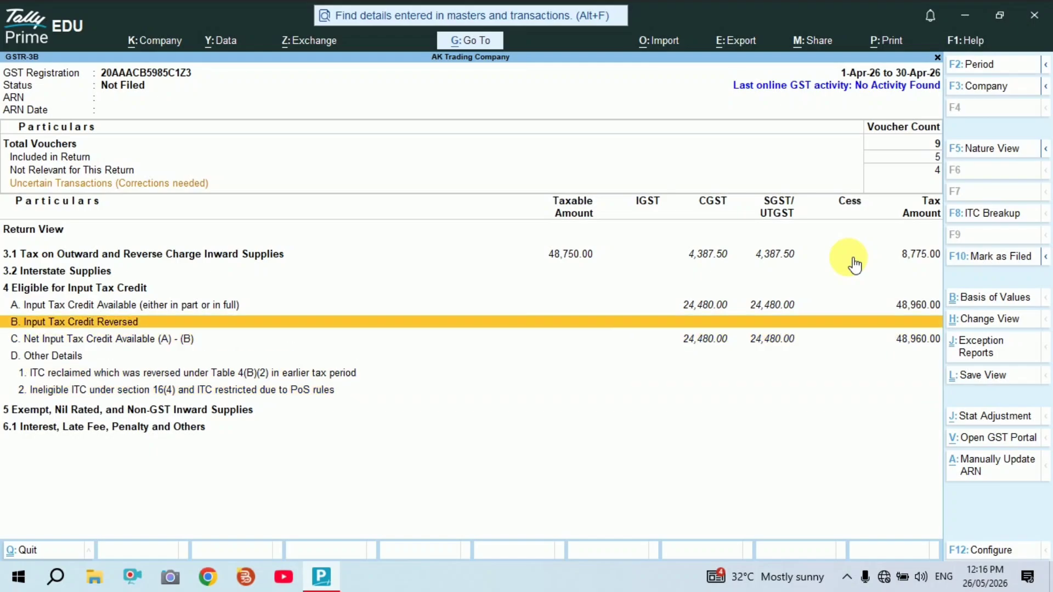
{"action": "key", "text": "Up"}
{"action": "key", "text": "Up"}
{"action": "key", "text": "Up"}
{"action": "key", "text": "Up"}
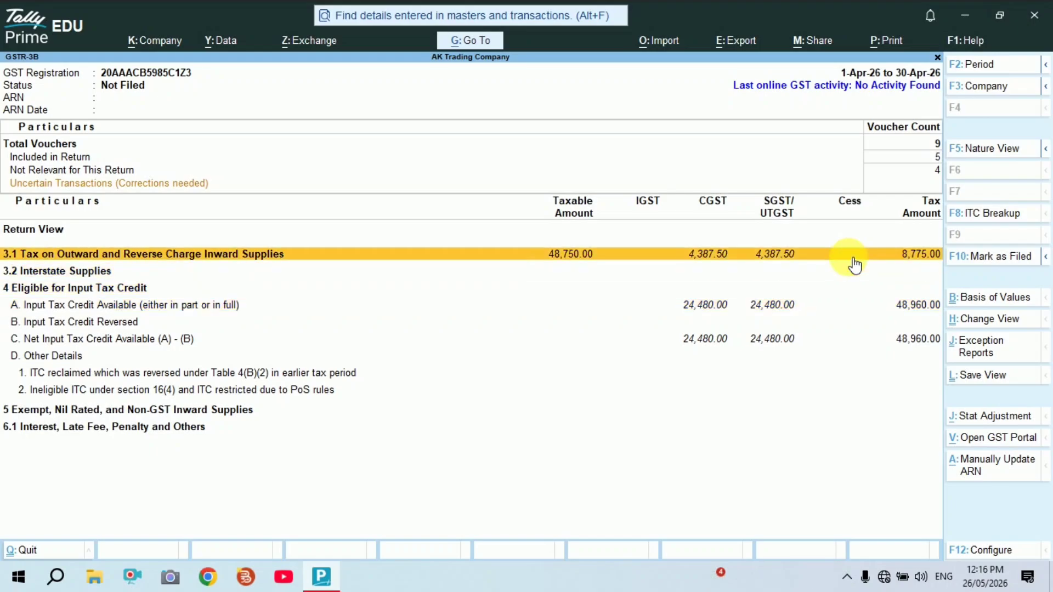
Recheck the outward tax in line 3.1 against the available and reversed input tax credit lines
{"action": "key", "text": "Down"}
{"action": "key", "text": "Down"}
{"action": "key", "text": "Down"}
{"action": "key", "text": "Up"}
{"action": "key", "text": "Up"}
{"action": "key", "text": "Up"}
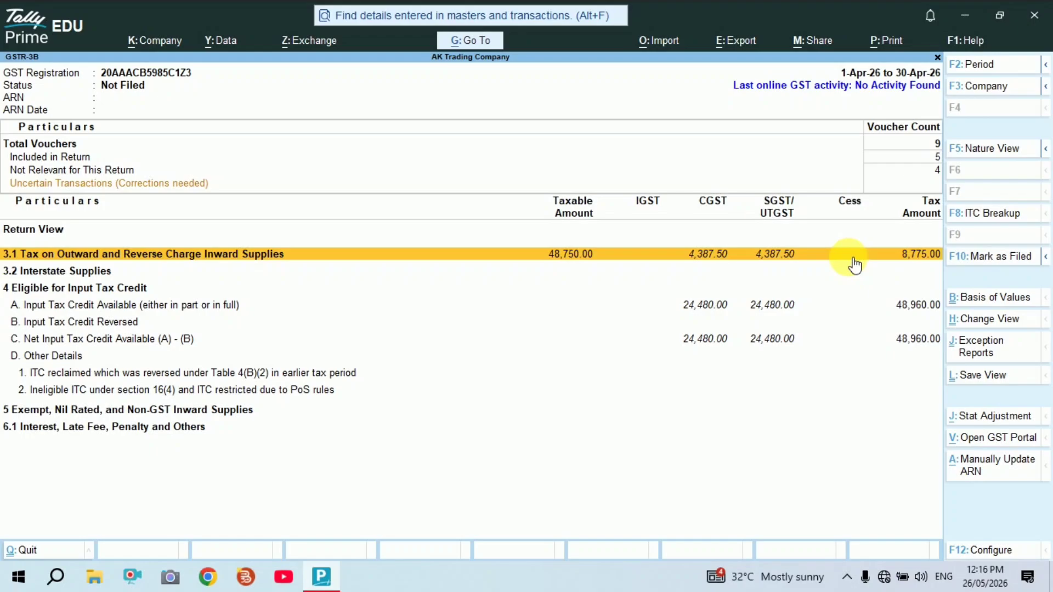
{"action": "key", "text": "Down"}
{"action": "key", "text": "Down"}
{"action": "key", "text": "Down"}
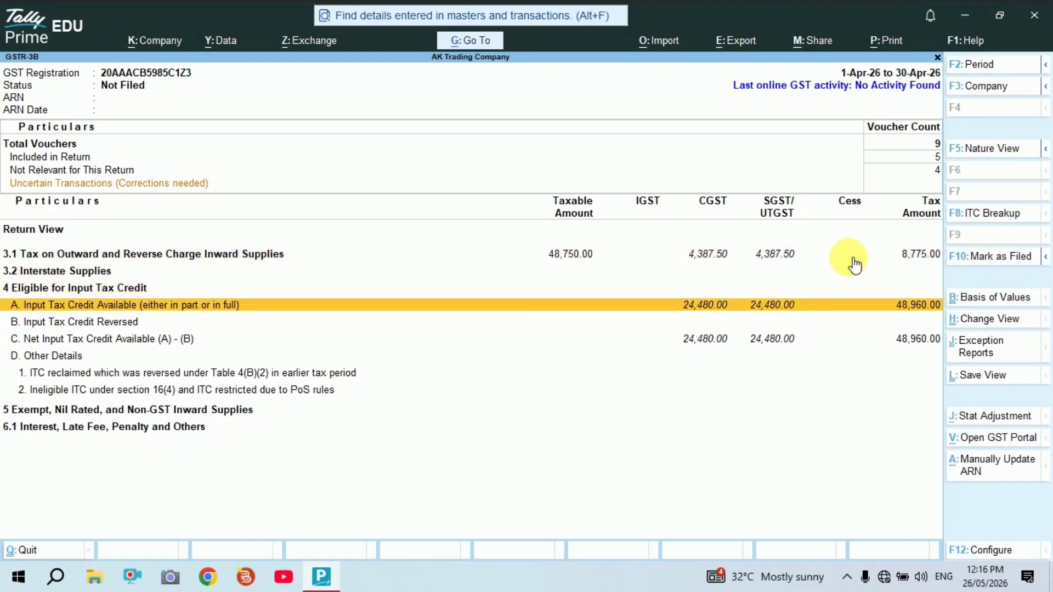
{"action": "key", "text": "Down"}
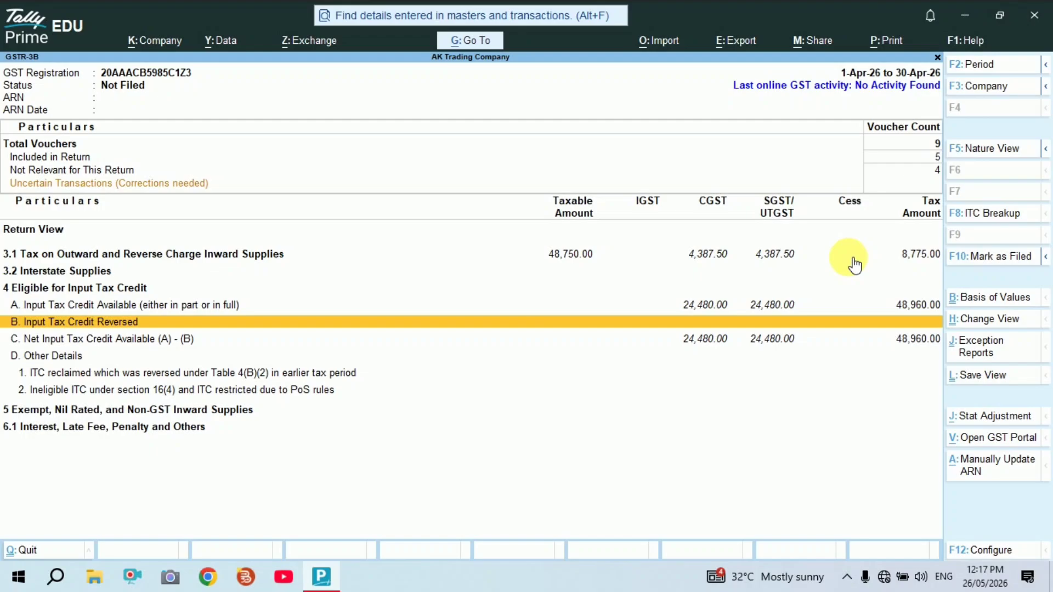
Close the GSTR-3B return and go back to the Display More Reports list
{"action": "key", "text": "Escape"}
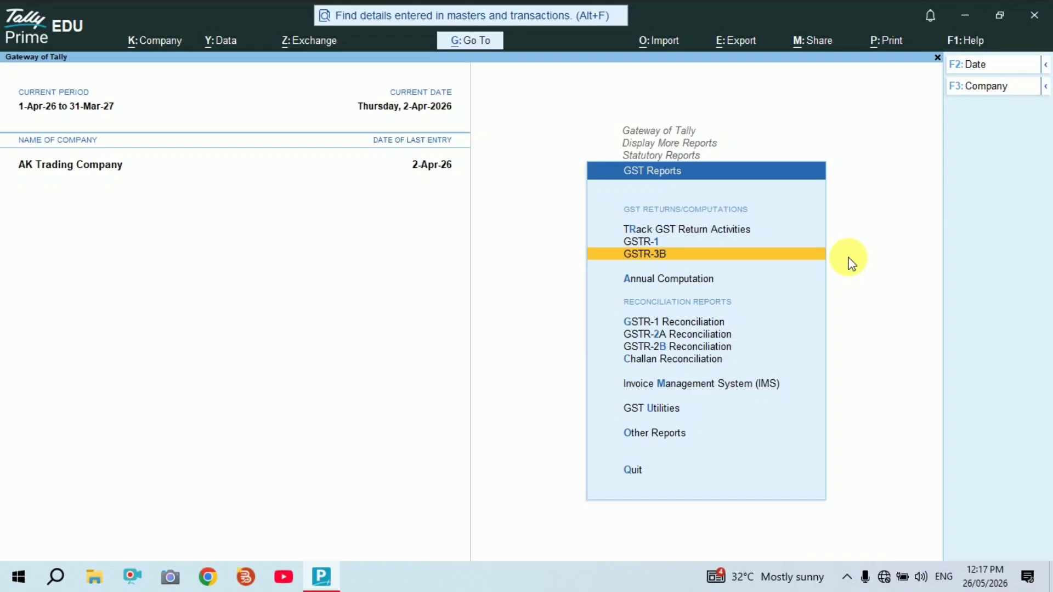
{"action": "key", "text": "Escape"}
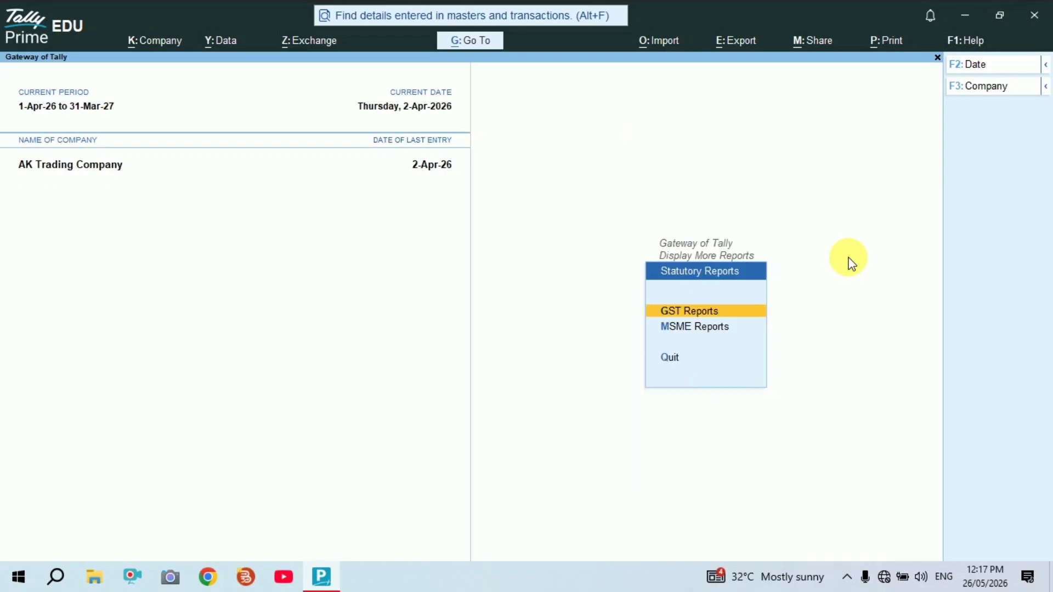
{"action": "key", "text": "Escape"}
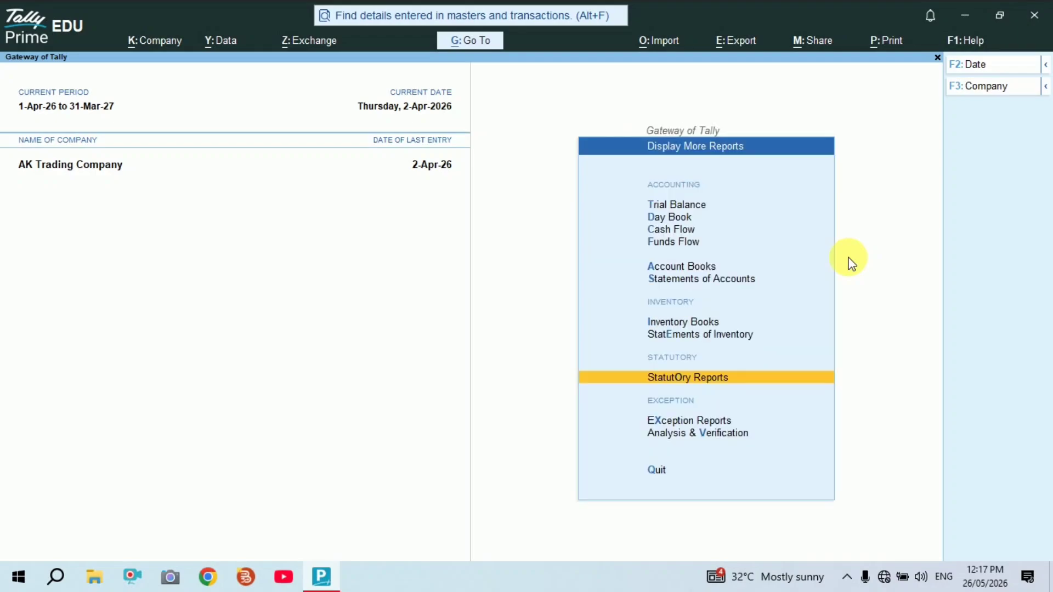